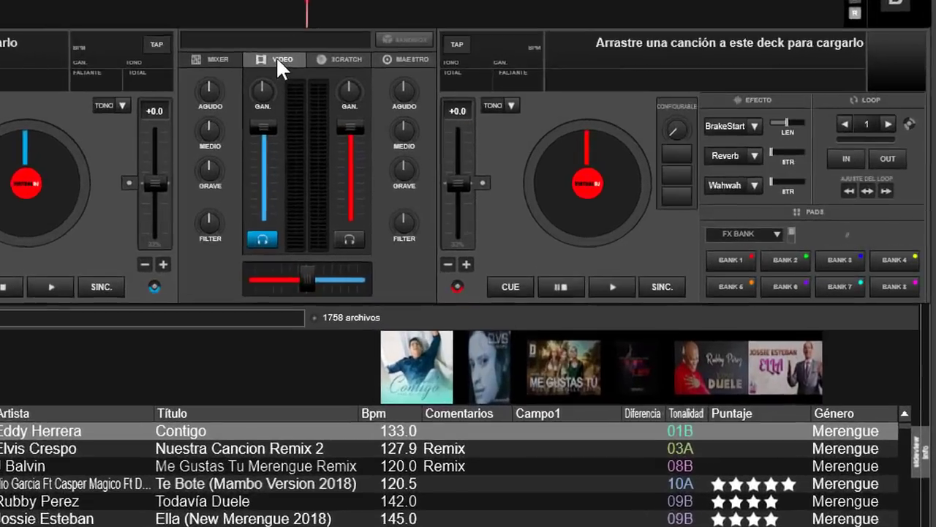
Step: Show the video section of the mixer and activate the Text video effect on the master
click(439, 106)
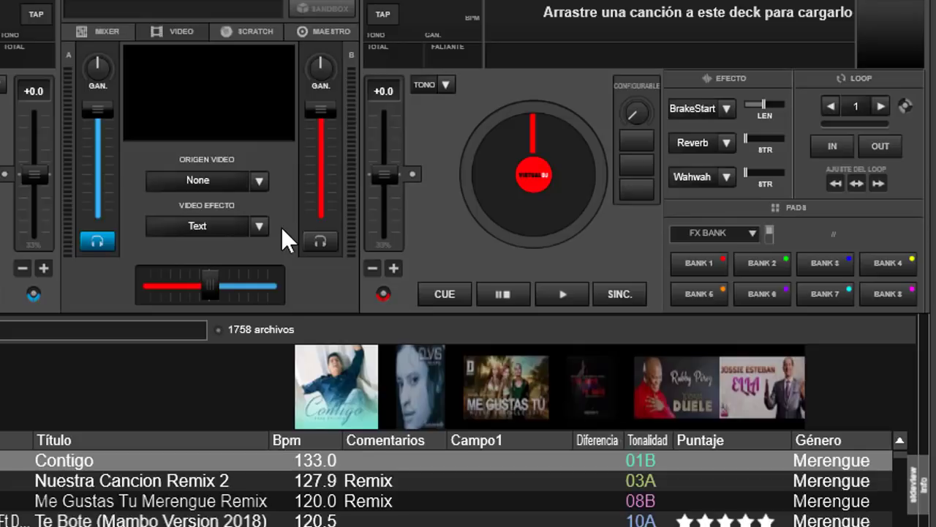
scroll(236, 230, down, 1)
click(259, 226)
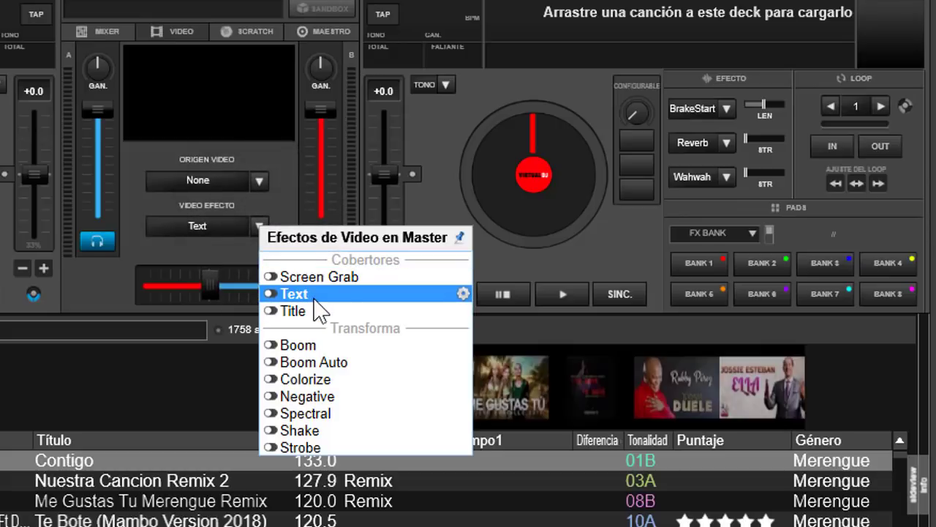
click(273, 294)
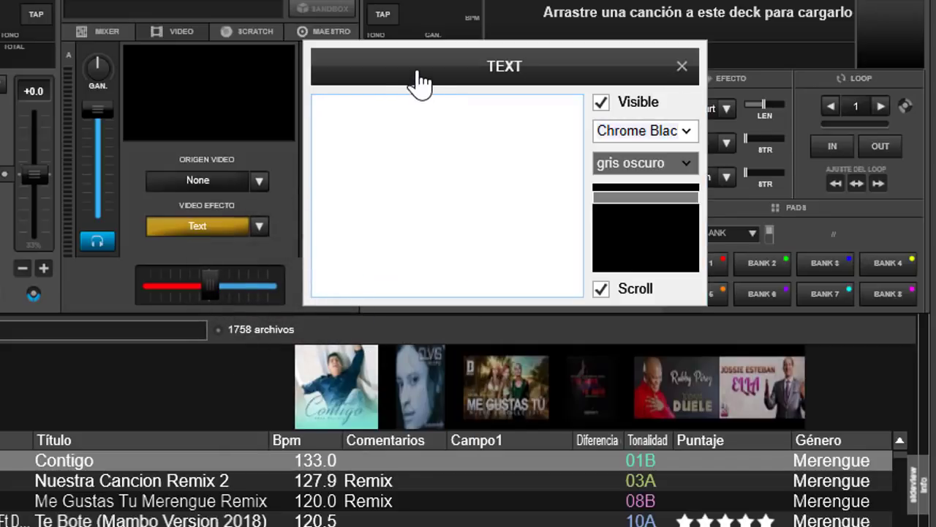
Step: Open the floating video preview and arrange it beside the Text effect window, with the message field ready for entry
drag(420, 84, 400, 156)
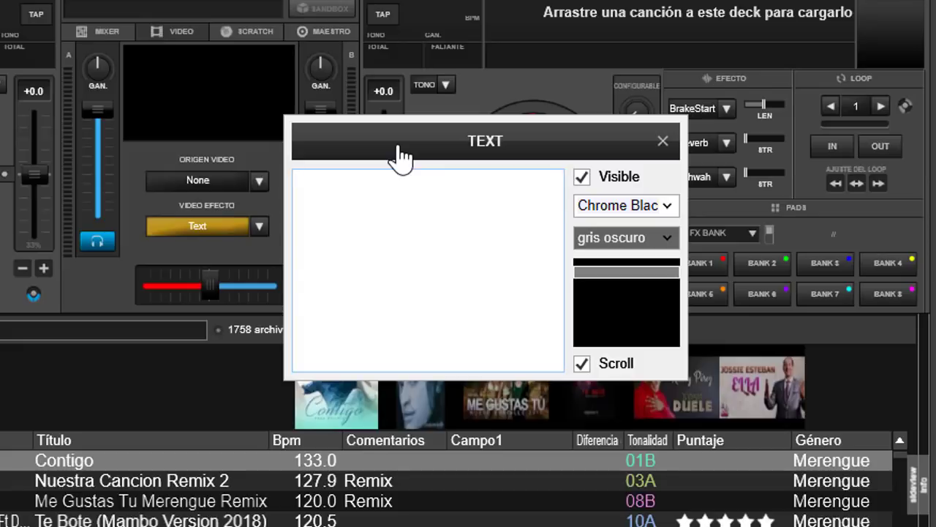
double_click(196, 85)
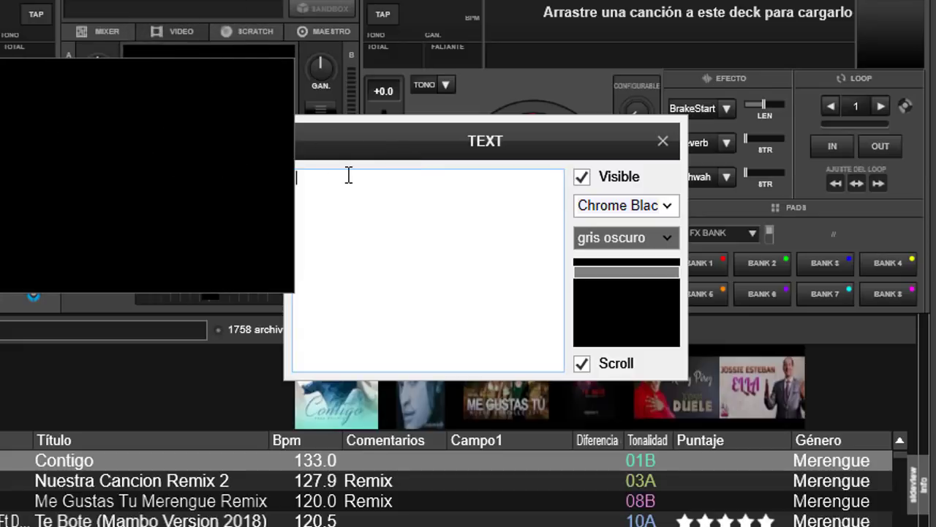
drag(377, 155, 523, 143)
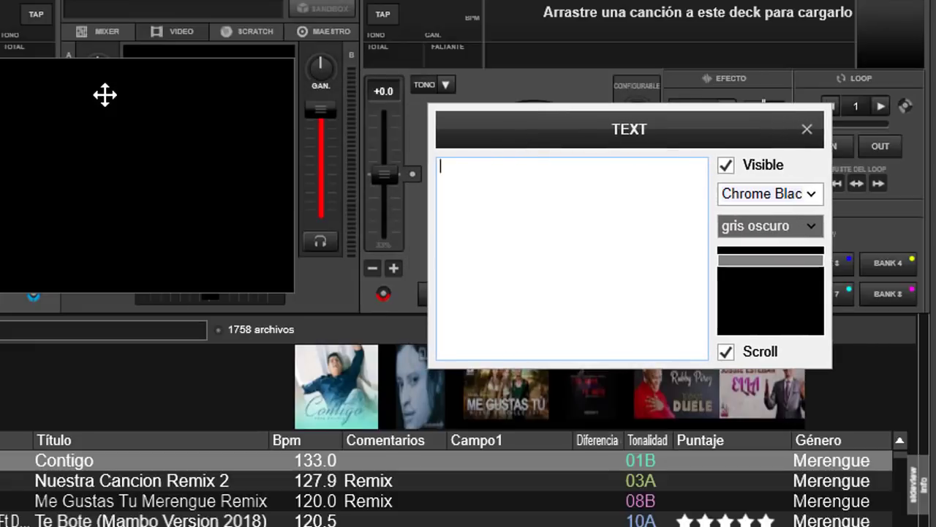
drag(76, 103, 199, 176)
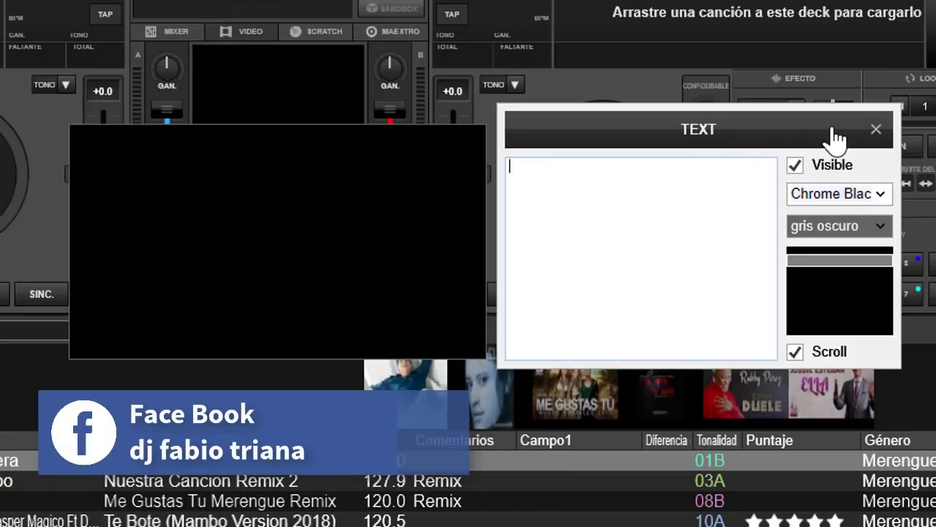
click(636, 134)
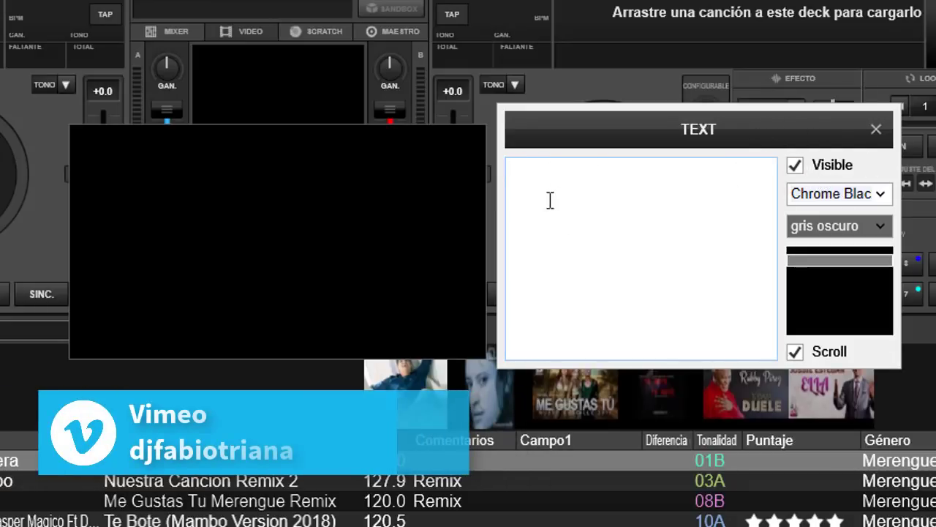
click(565, 333)
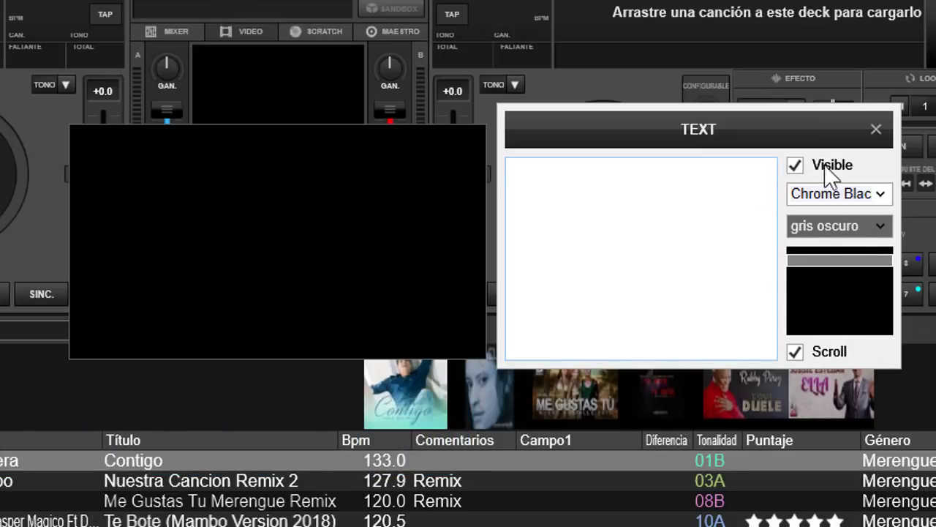
Step: Toggle the text's Visible option off and back on, and set the font to AR ADGothicJP Medium
click(796, 166)
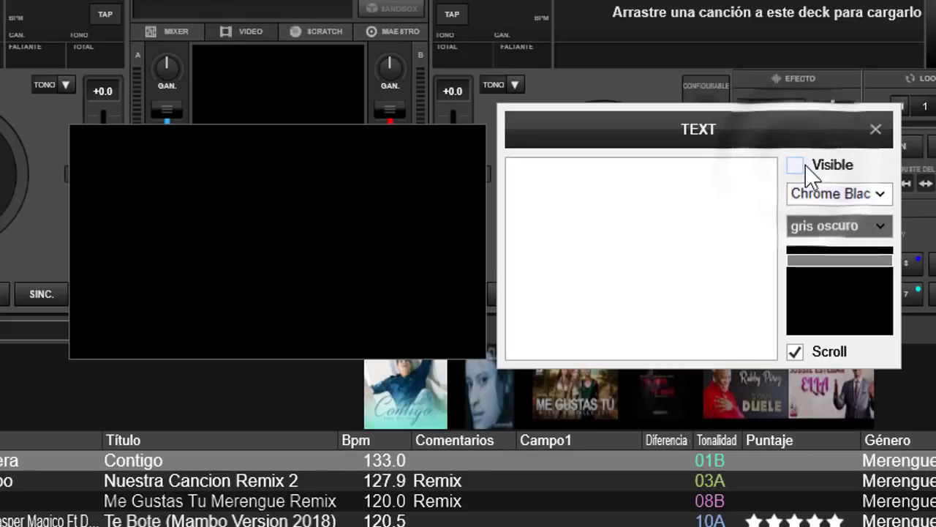
click(796, 166)
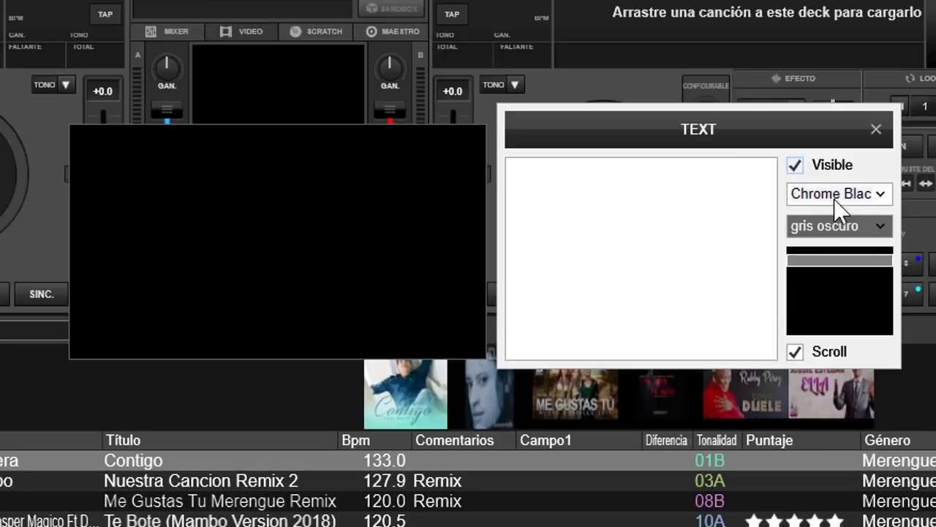
click(886, 197)
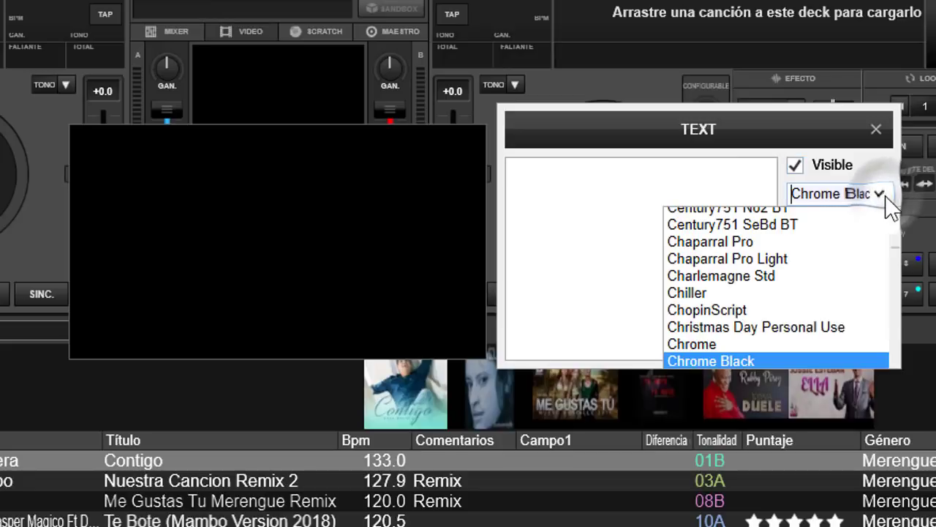
click(898, 260)
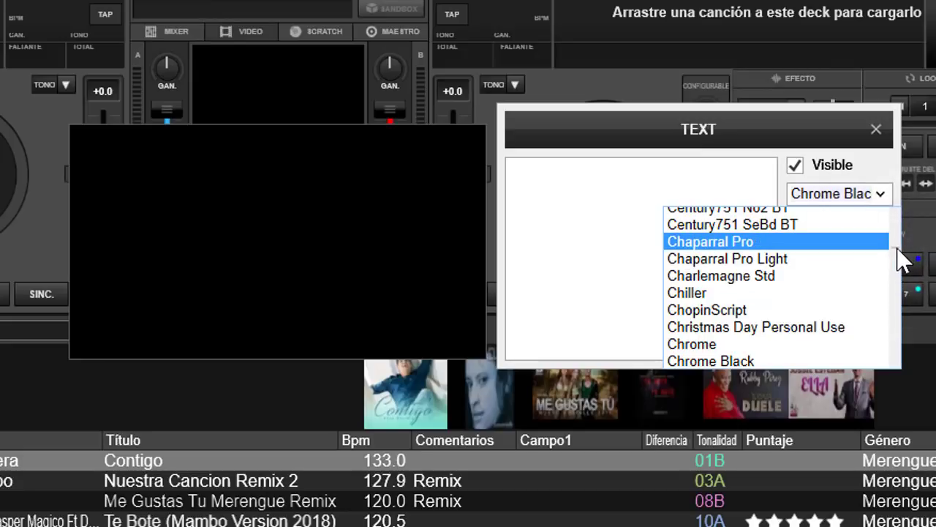
drag(898, 249, 910, 207)
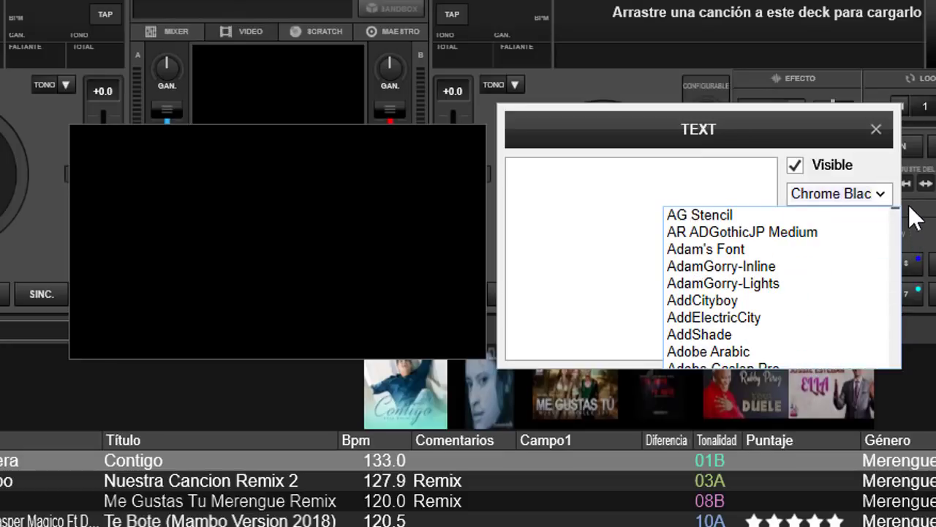
click(819, 232)
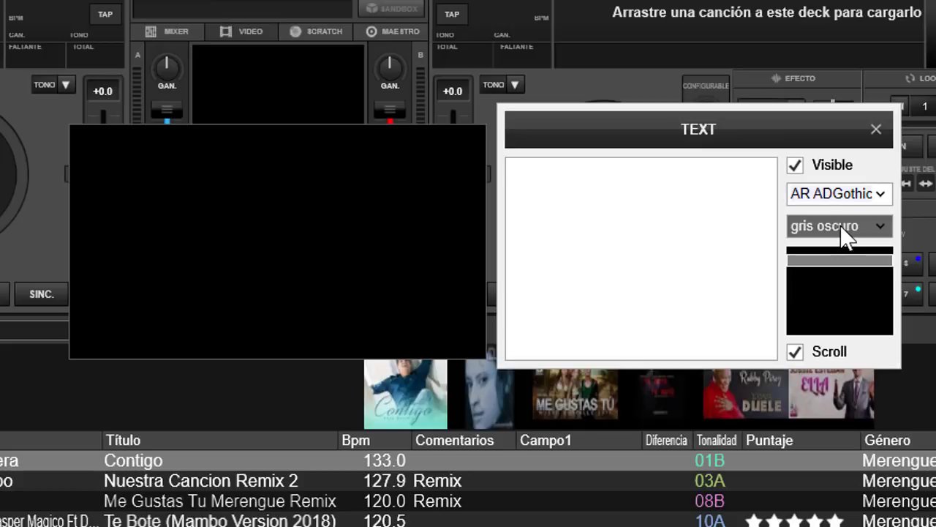
Step: Set the text colour to yellow (amarillo) and look through the other available colours
click(840, 226)
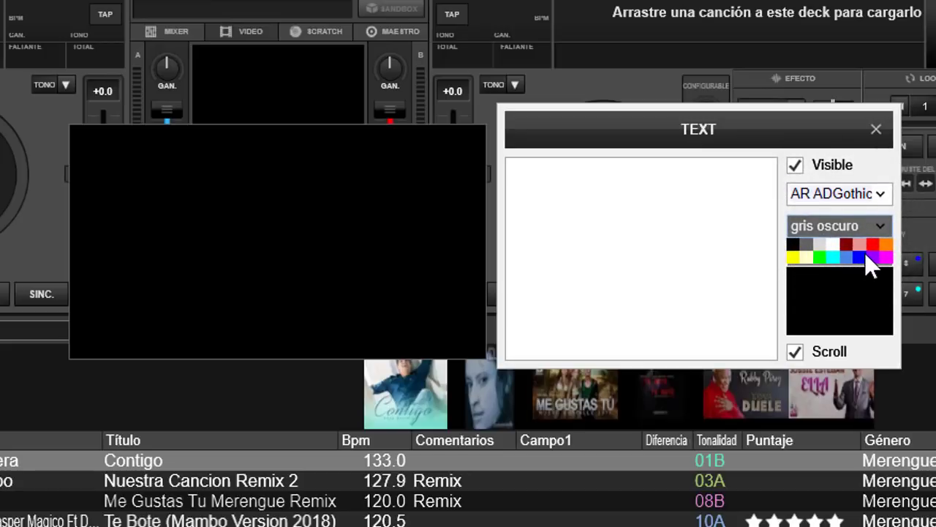
click(793, 258)
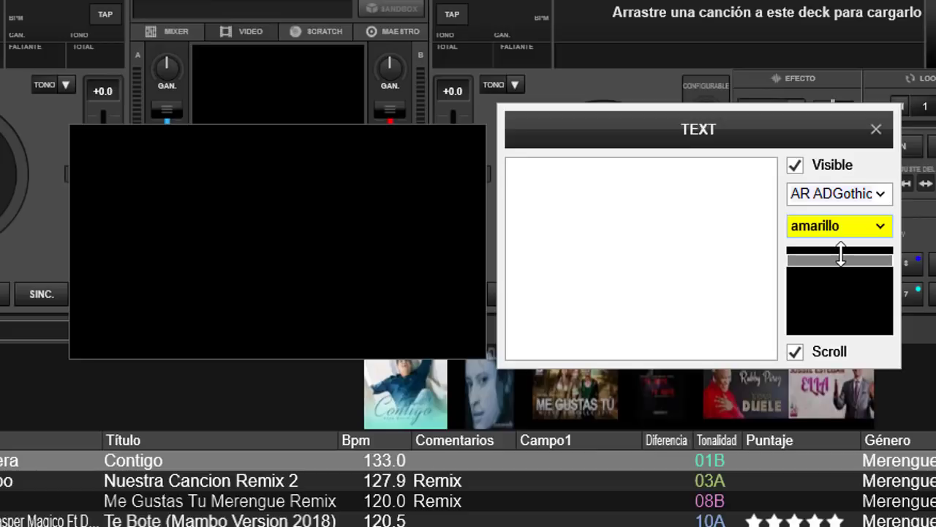
click(882, 224)
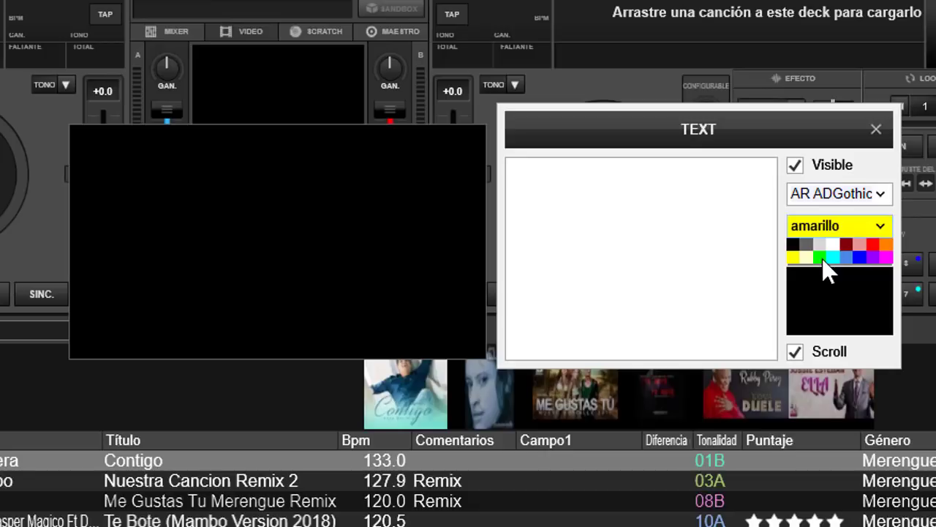
click(829, 223)
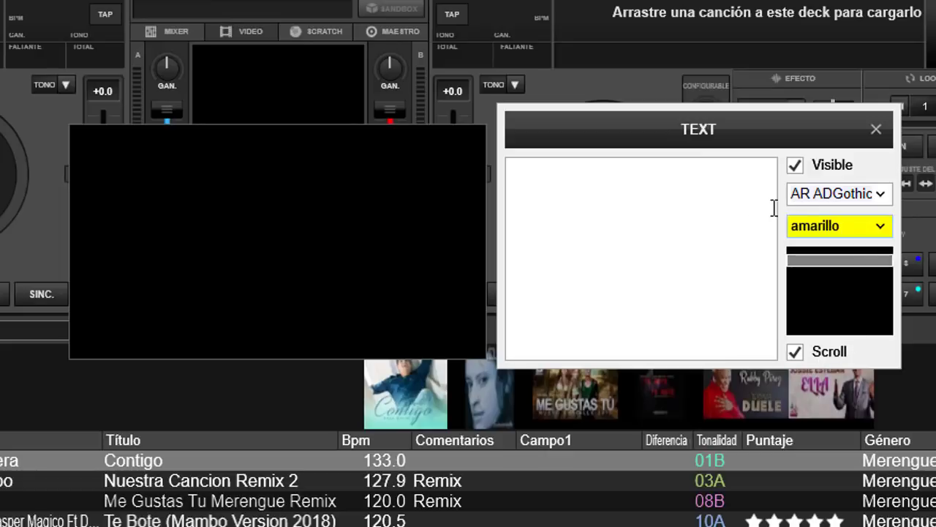
Step: Enter the message "la media de ron a 40.000" in the Text effect with Visible enabled
click(797, 166)
click(800, 166)
click(663, 179)
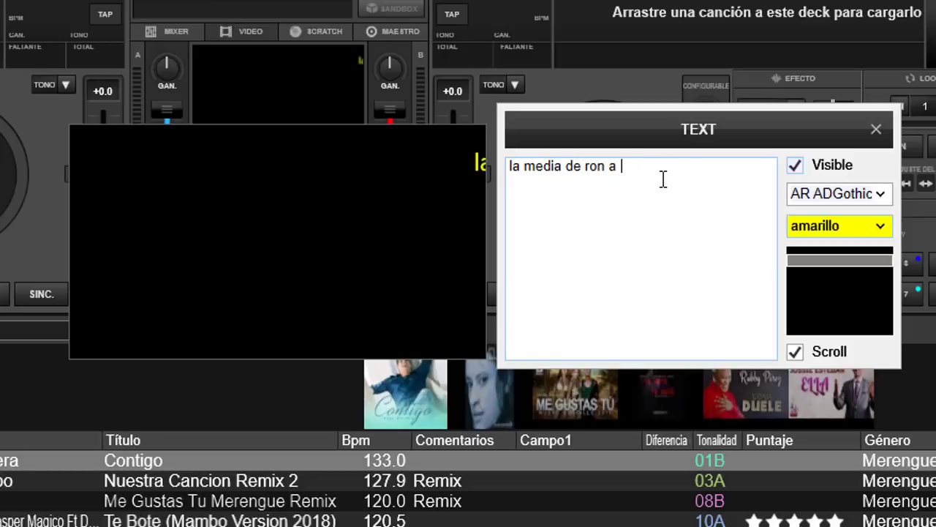
text(4)
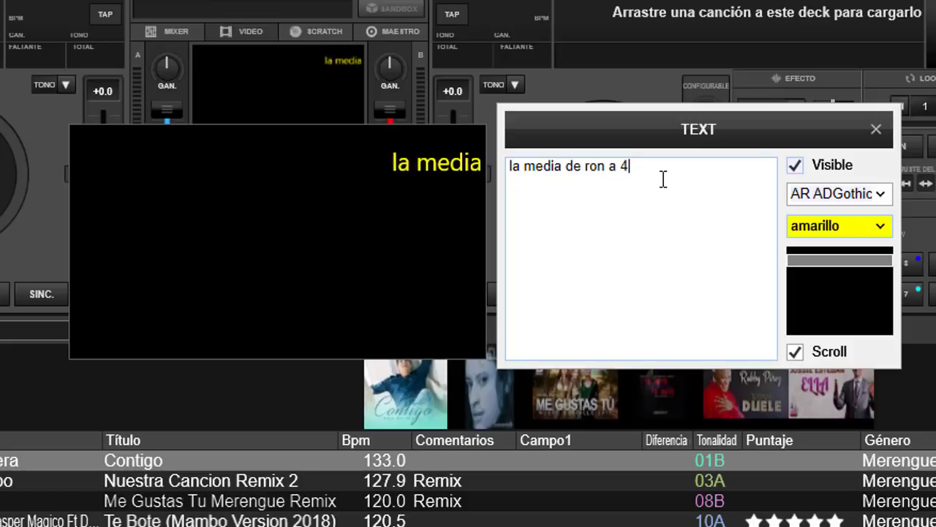
text(000)
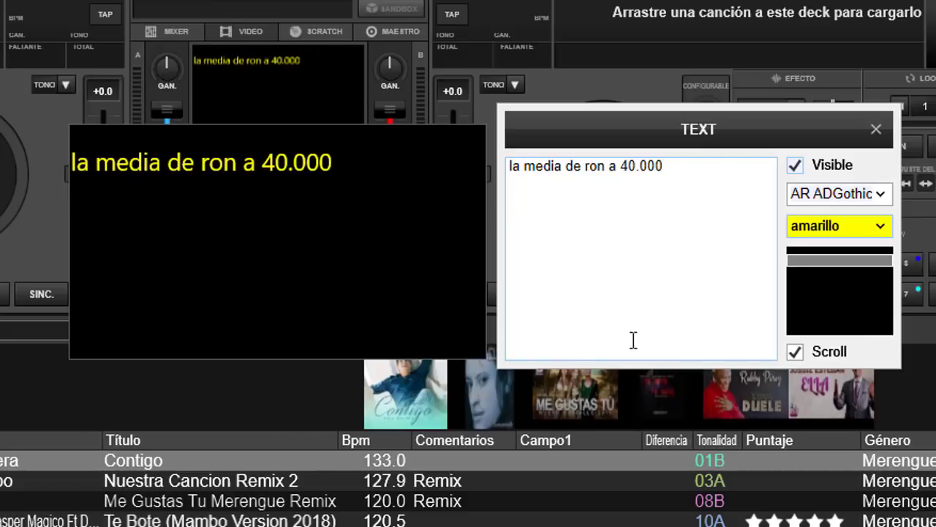
Step: Turn the message's scrolling off and back on to compare static and moving text
click(796, 352)
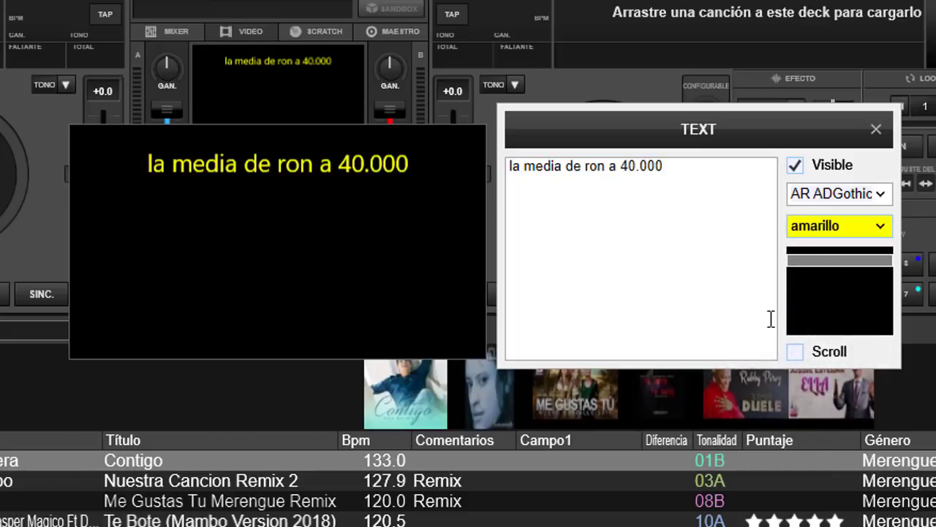
click(795, 352)
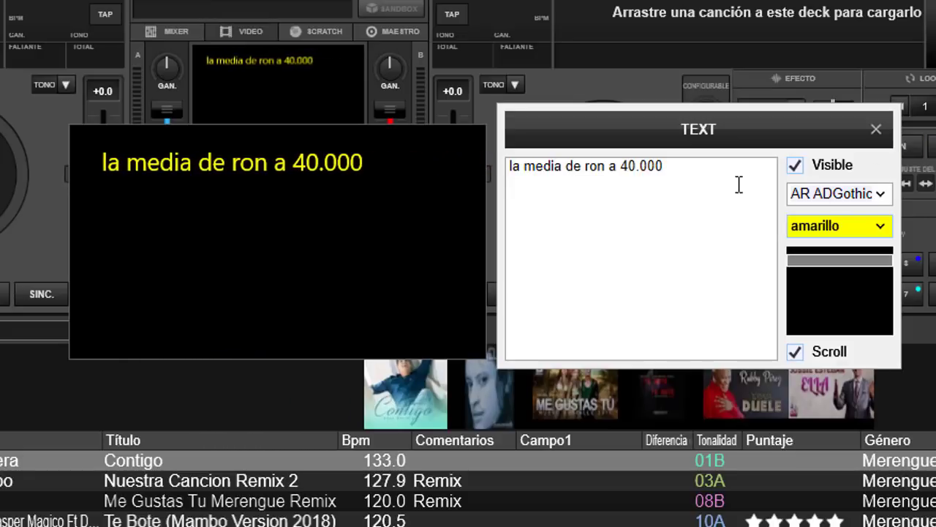
Step: Try the fonts AddShade and Adobe Naskh Medium on the scrolling message
click(881, 194)
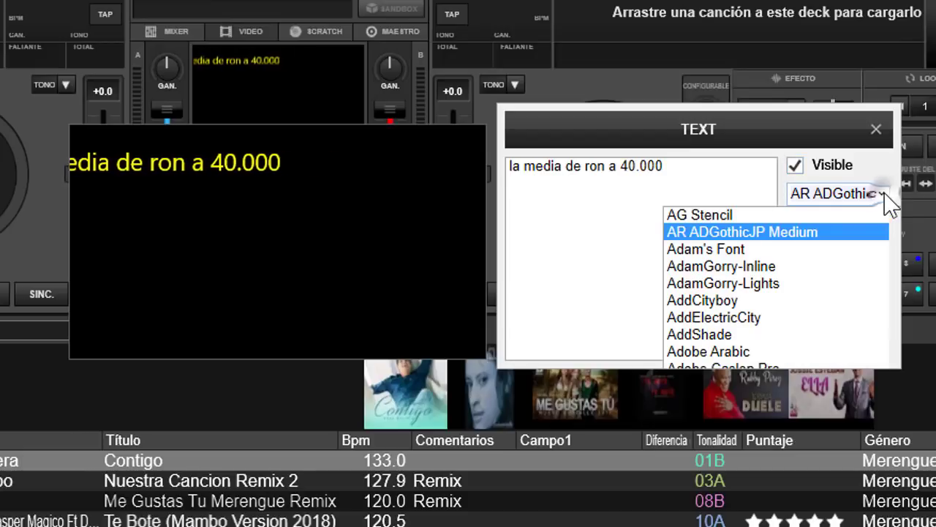
click(769, 335)
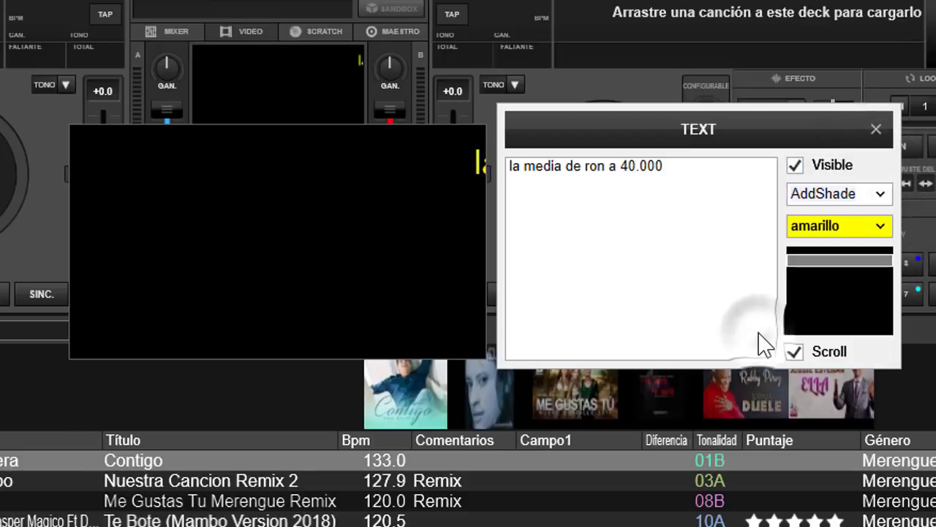
click(883, 195)
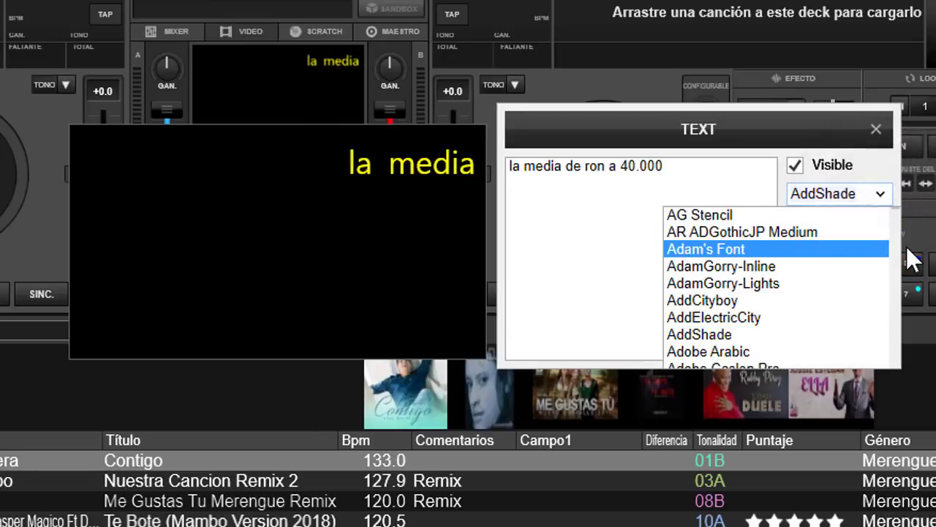
scroll(897, 212, down, 5)
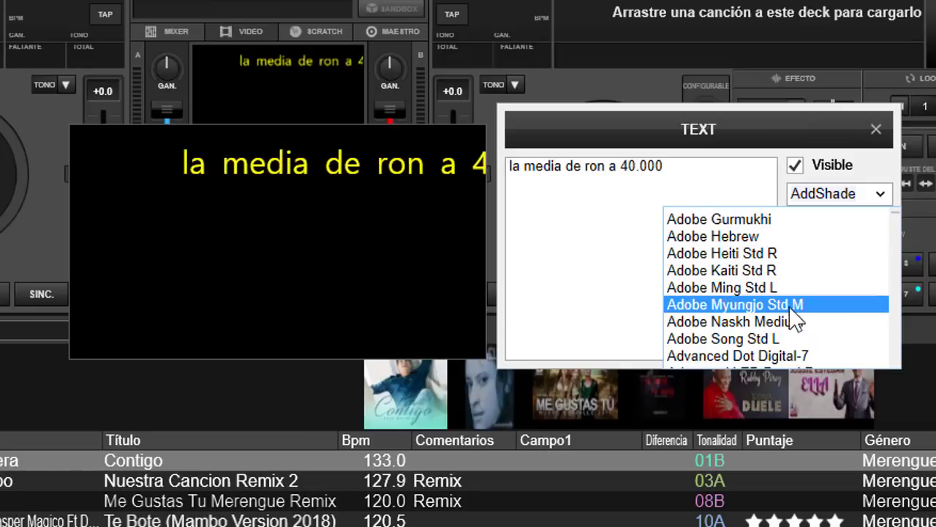
click(795, 325)
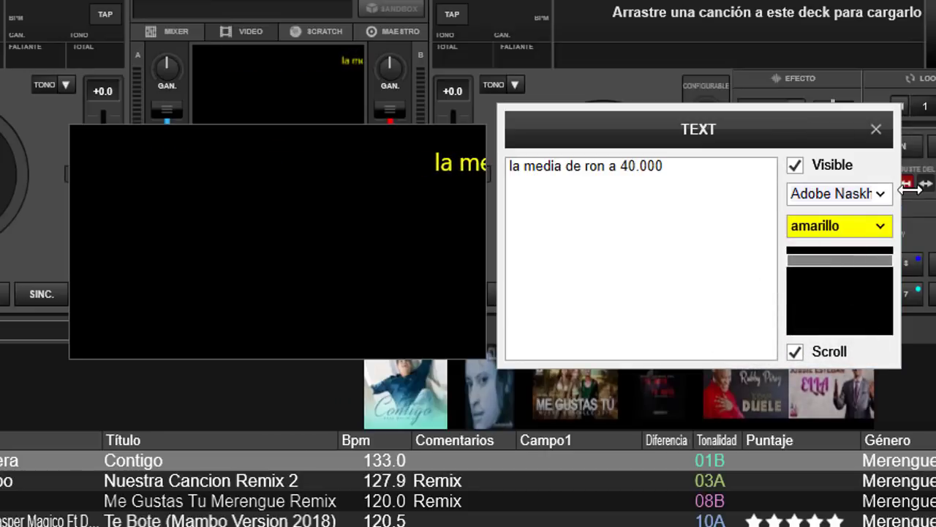
Step: Set the message's font to Advanced LED Board-7 and its colour to light blue (azul claro)
click(885, 194)
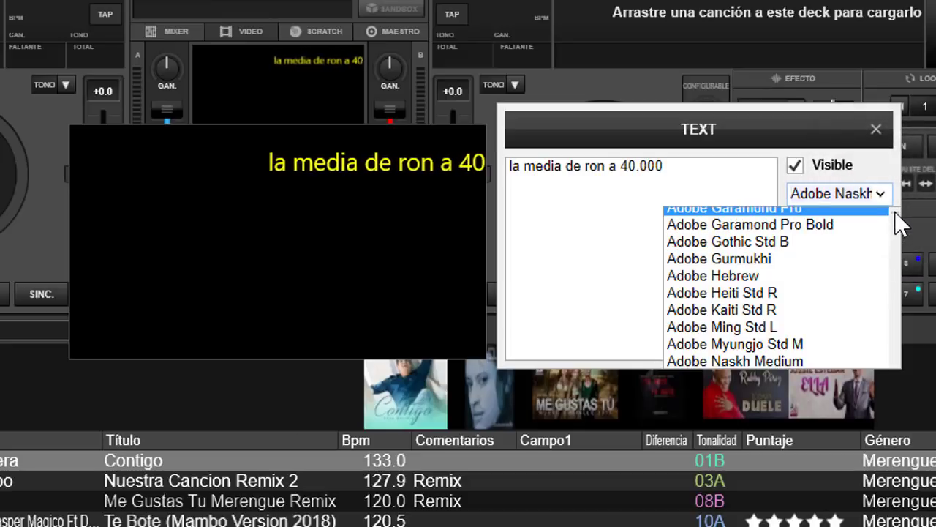
scroll(895, 213, down, 2)
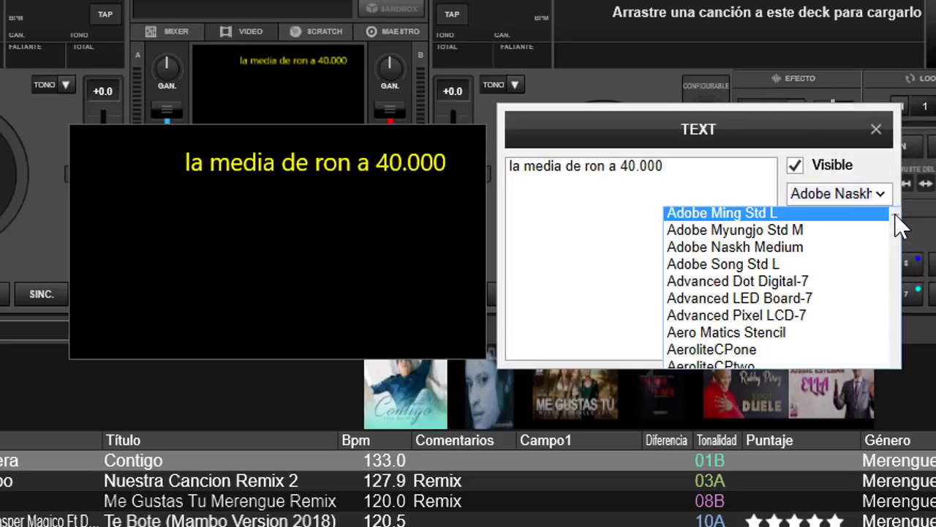
click(803, 299)
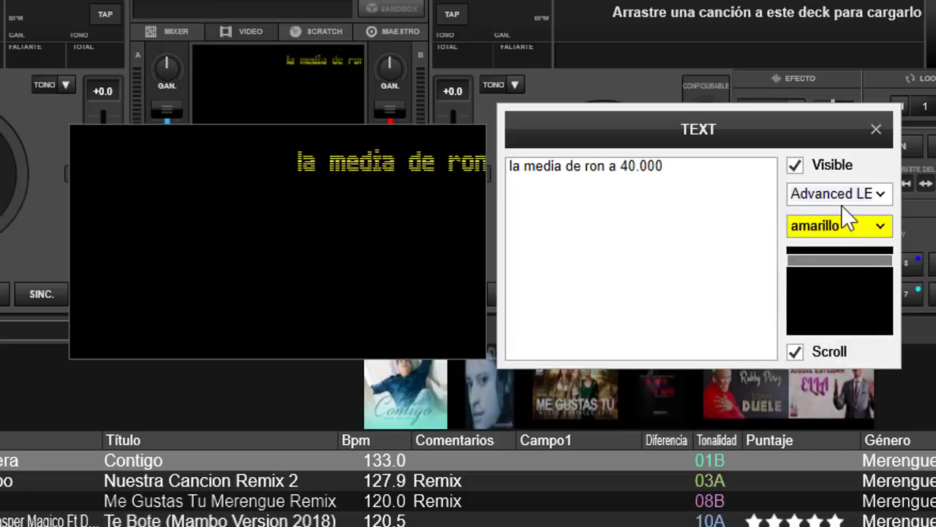
click(880, 226)
click(835, 257)
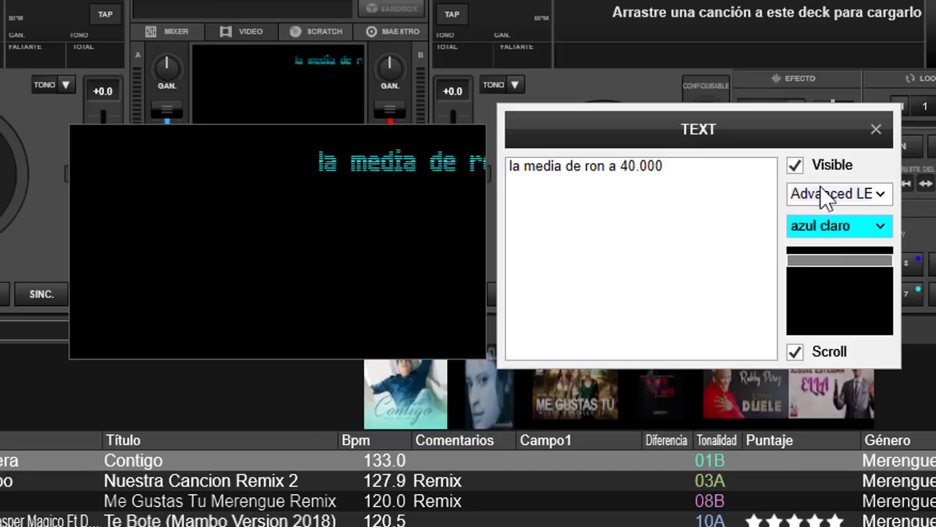
Step: Hide the current message, replace its text with "litro de ron 80000" and make it visible again
click(795, 166)
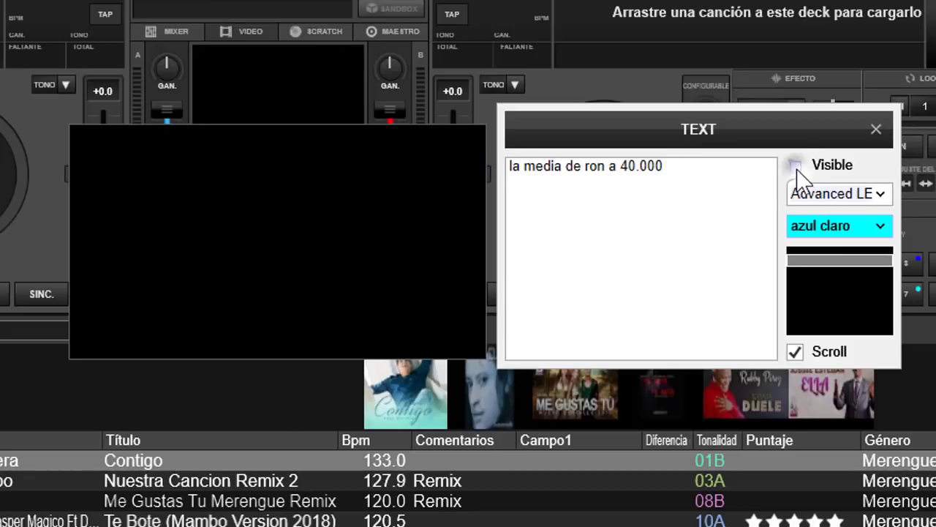
click(686, 168)
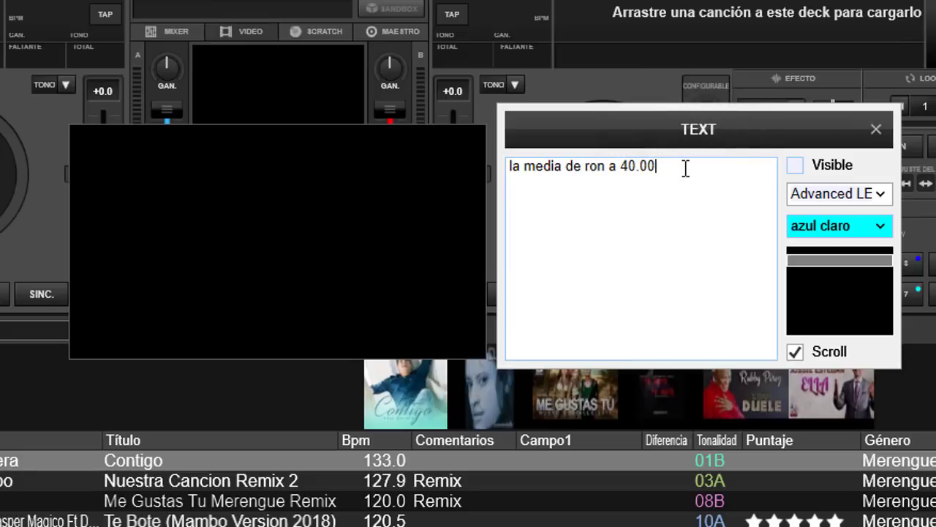
key(BackSpace)
key(BackSpace)
key(BackSpace)
key(BackSpace)
key(BackSpace)
key(BackSpace)
key(BackSpace)
key(BackSpace)
key(BackSpace)
key(BackSpace)
key(BackSpace)
key(BackSpace)
key(BackSpace)
key(BackSpace)
key(BackSpace)
key(BackSpace)
key(BackSpace)
key(BackSpace)
key(BackSpace)
key(BackSpace)
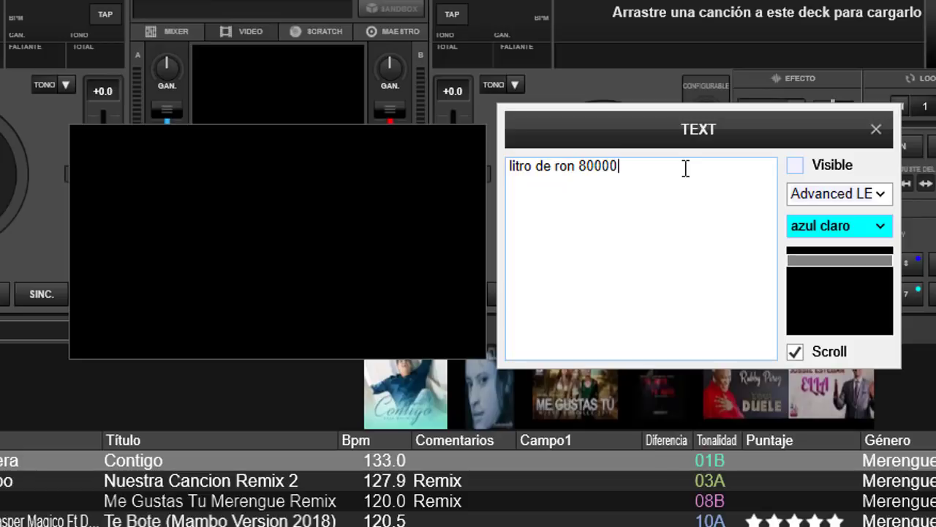
click(795, 167)
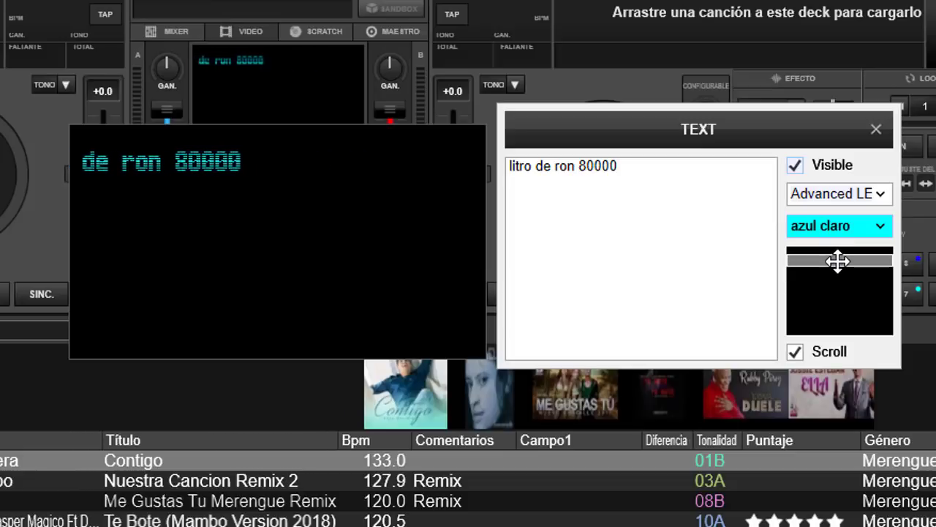
Step: Move the message area to the lower part of the video and increase its height to enlarge the text
drag(838, 262, 838, 316)
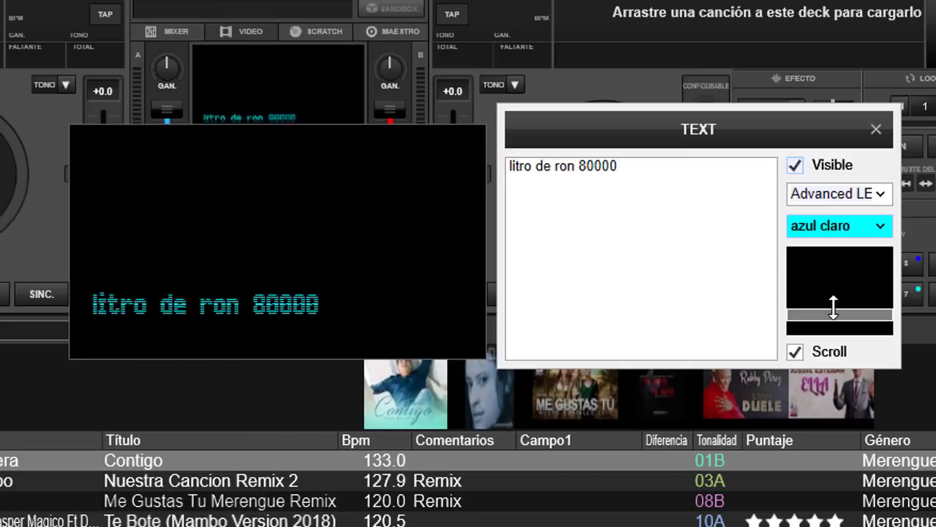
drag(833, 307, 834, 291)
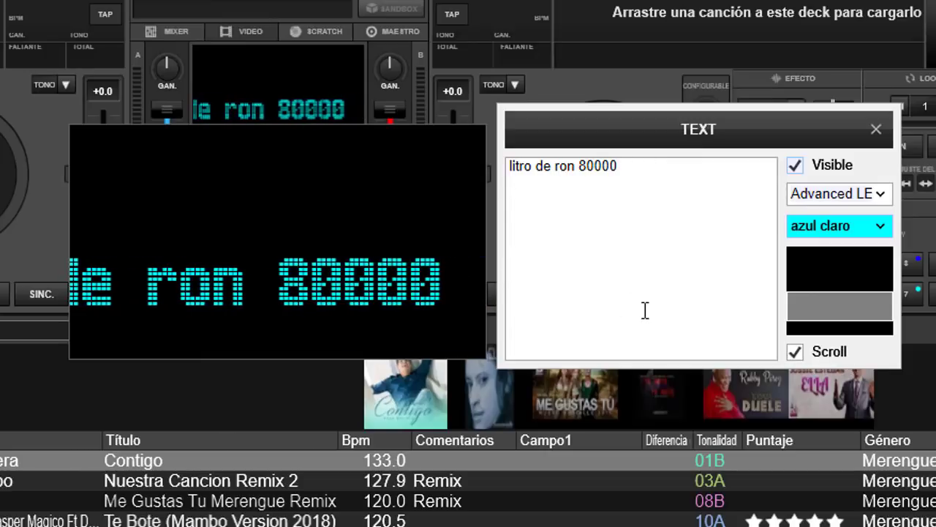
Step: Turn scrolling off and reduce the message area's height so the whole text fits across the video
click(796, 352)
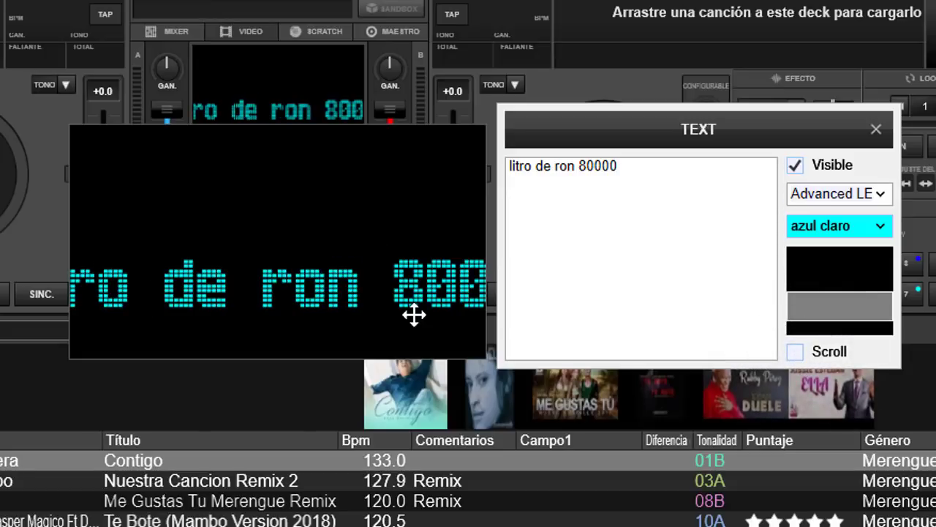
click(796, 351)
click(796, 351)
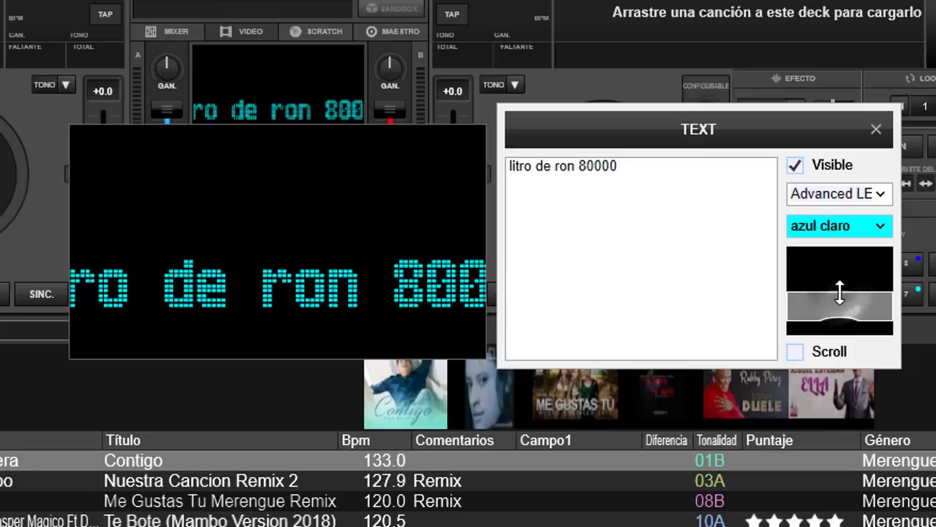
drag(840, 295, 839, 311)
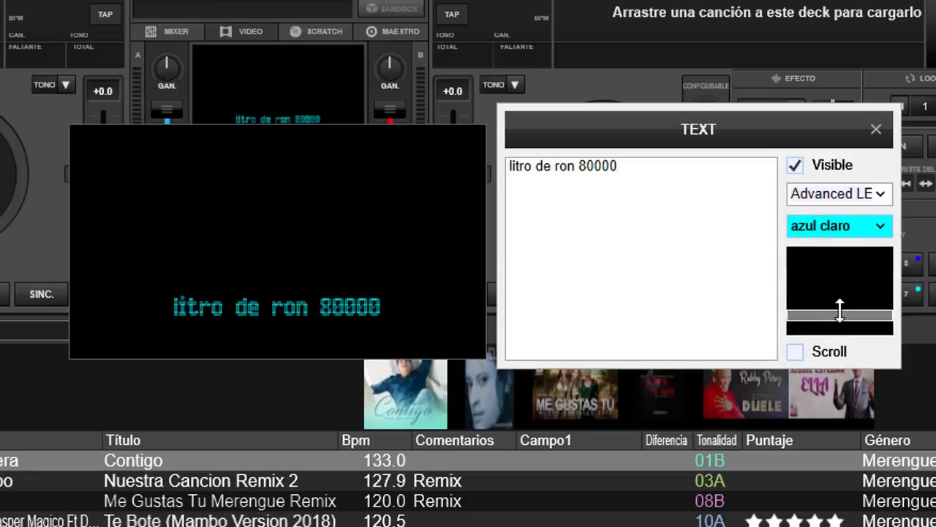
mouse_move(840, 309)
mouse_down()
mouse_move(840, 296)
mouse_move(840, 306)
mouse_up()
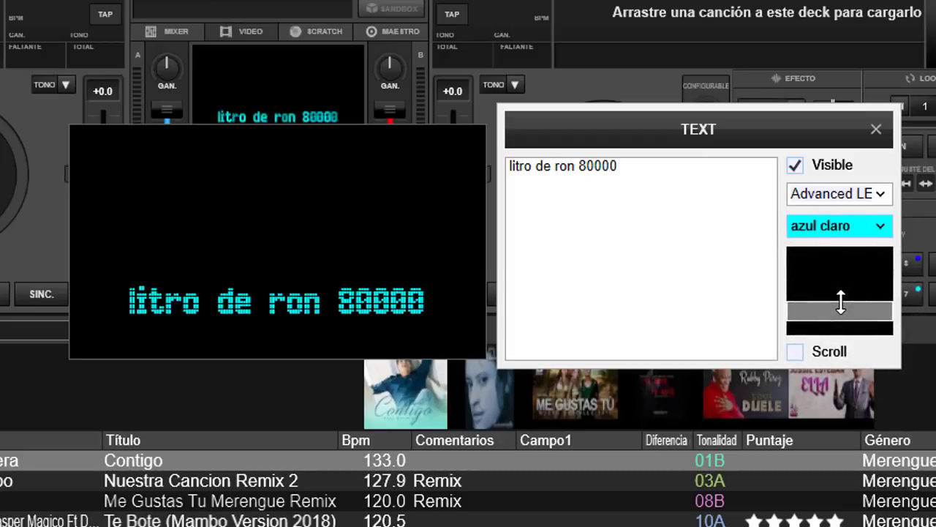
drag(840, 302, 841, 301)
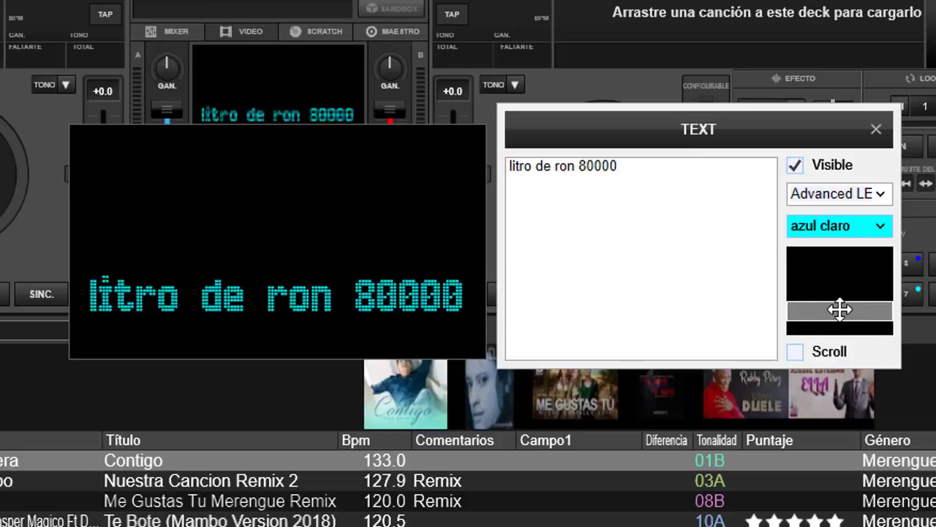
Step: Reposition the message area near the top of the video with a narrower width, and turn scrolling on
drag(840, 310, 804, 274)
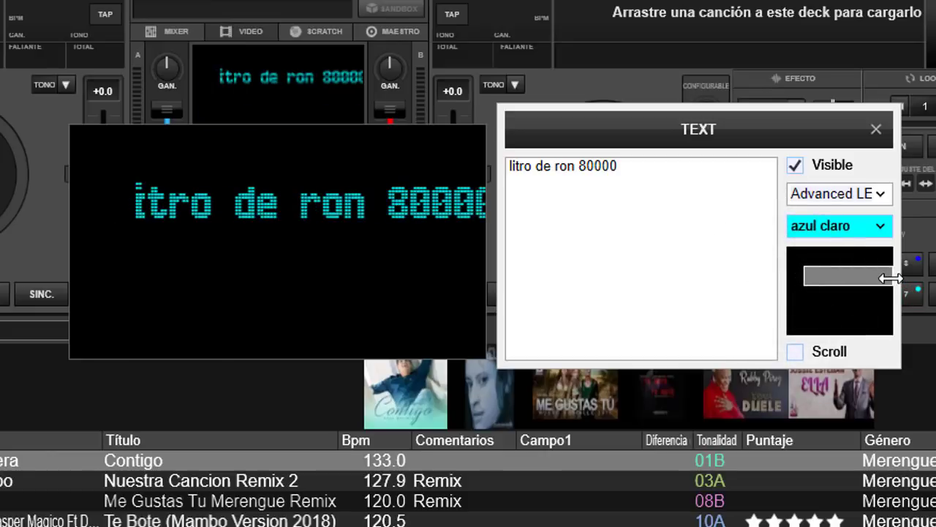
drag(890, 278, 863, 267)
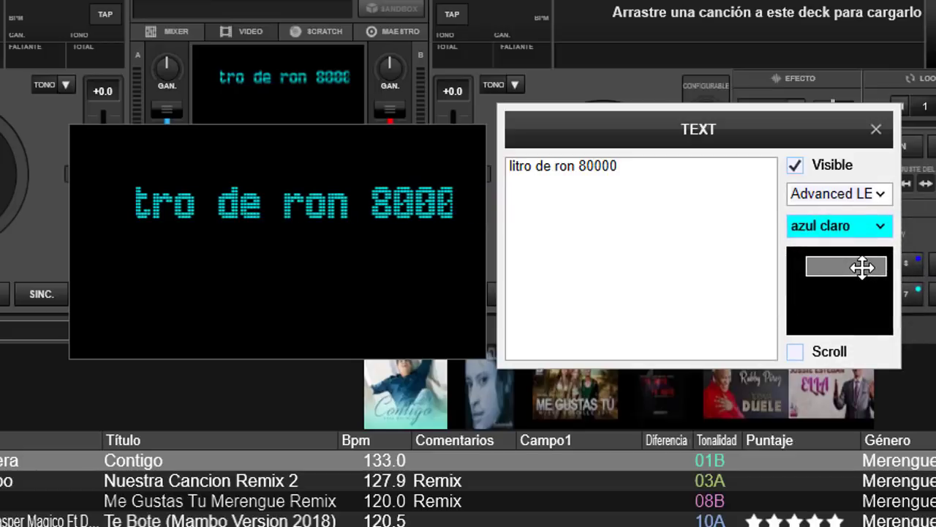
click(796, 351)
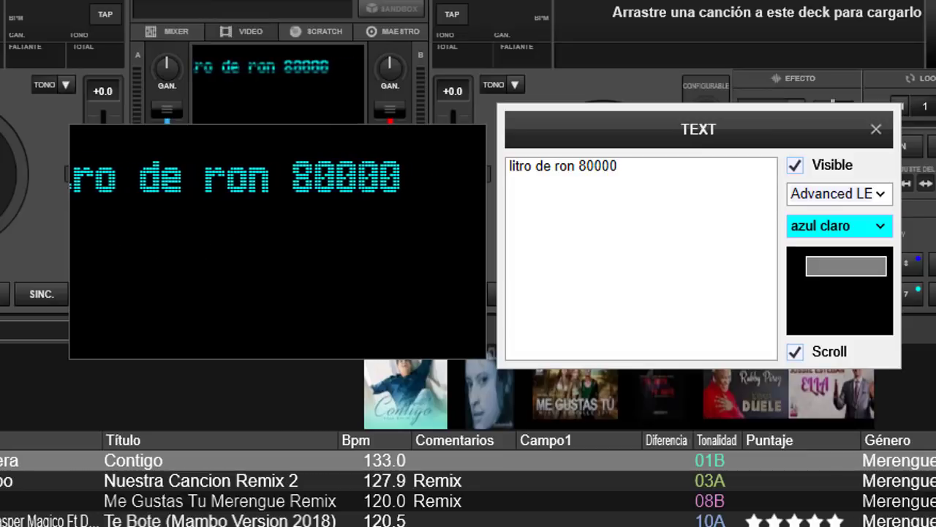
Step: Narrow the message area from its left edge to about half the video's width and turn scrolling off
click(832, 268)
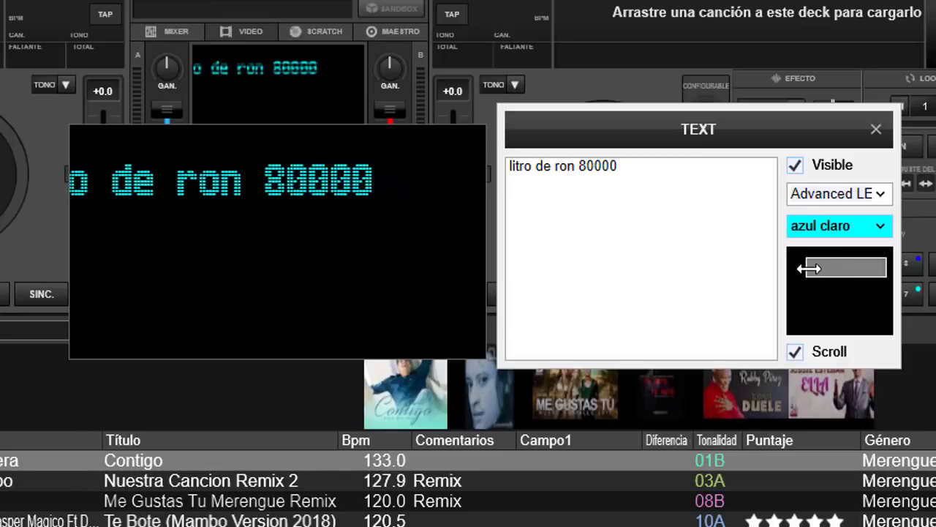
click(822, 268)
drag(822, 268, 835, 268)
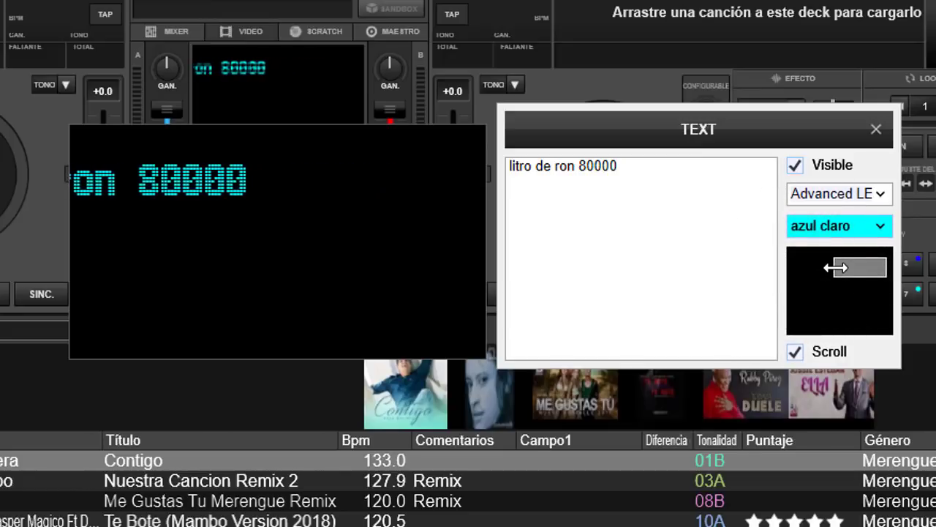
click(870, 268)
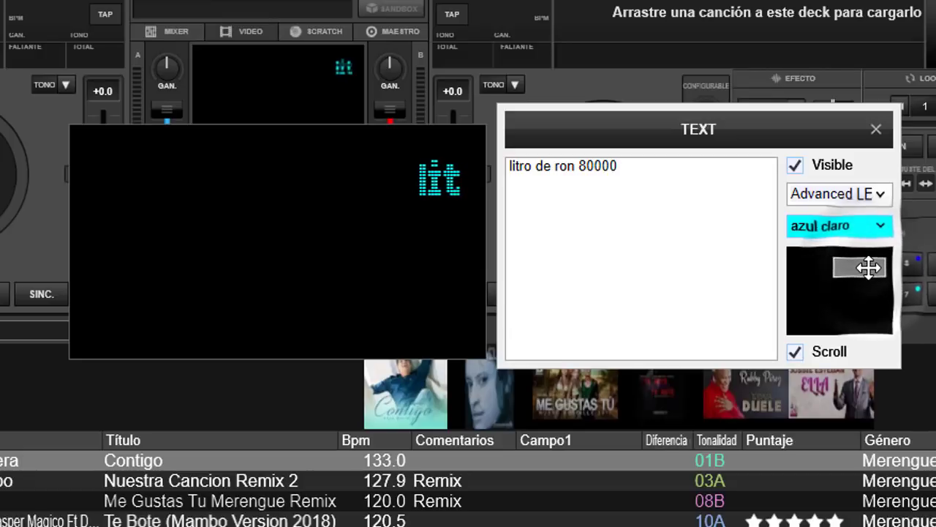
click(794, 352)
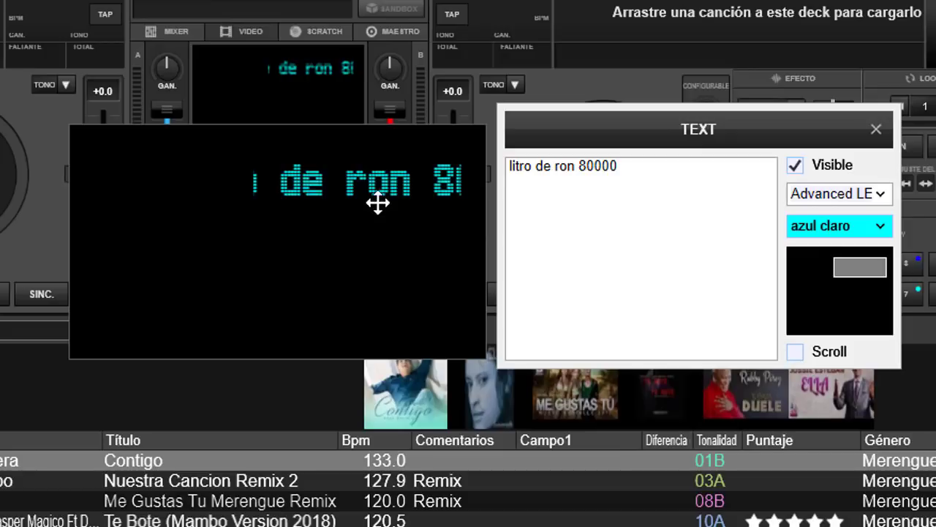
Step: Turn scrolling back on and move the narrow message area to the left edge of the video
click(792, 352)
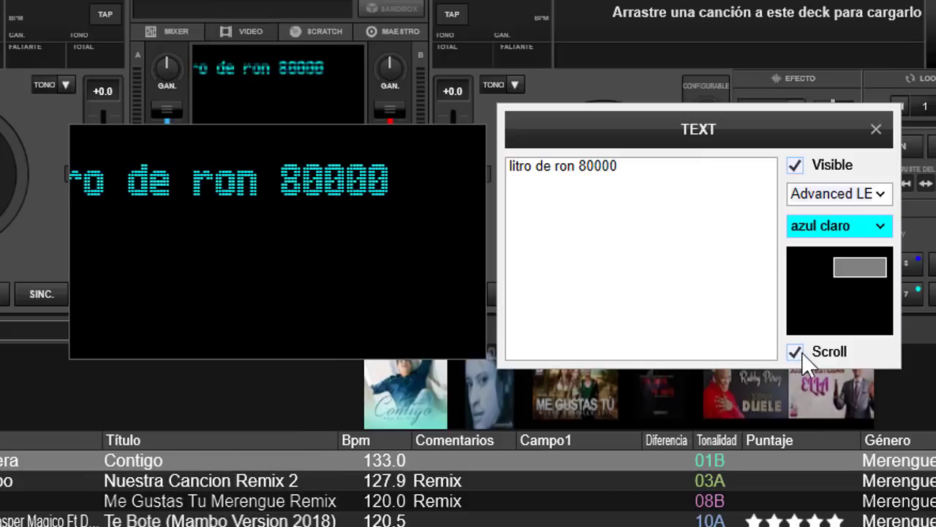
mouse_move(836, 267)
mouse_down()
mouse_move(803, 267)
mouse_move(853, 267)
mouse_move(819, 268)
mouse_up()
click(856, 266)
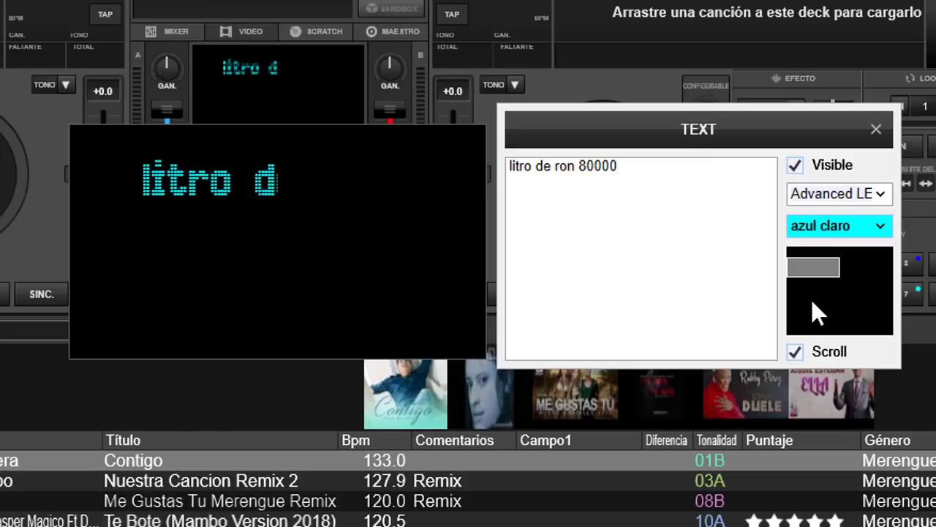
Step: Set the message's font to Bauhaus 93
click(881, 193)
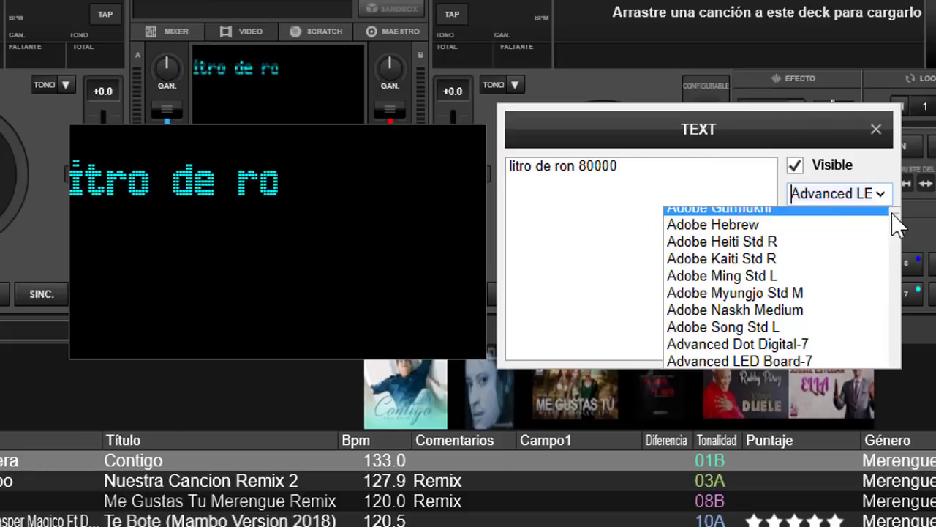
scroll(895, 218, down, 2)
scroll(898, 229, down, 10)
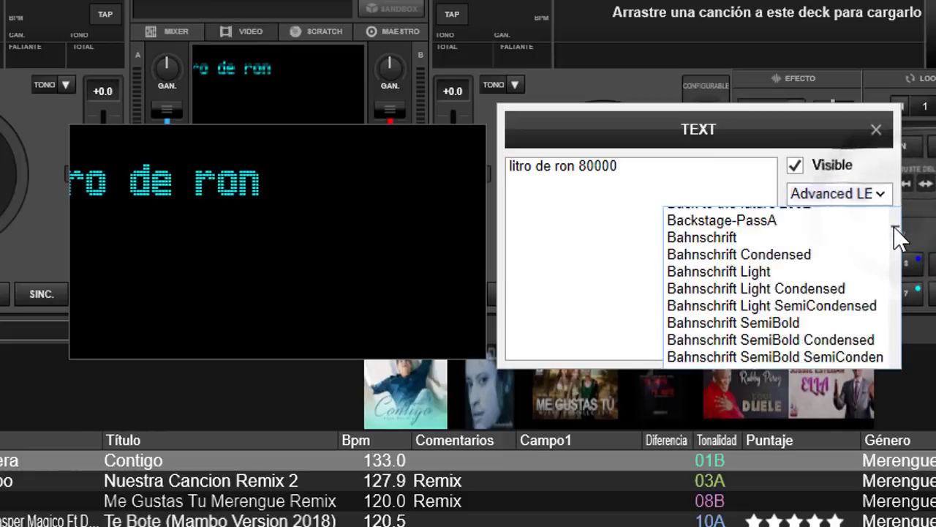
scroll(898, 241, up, 3)
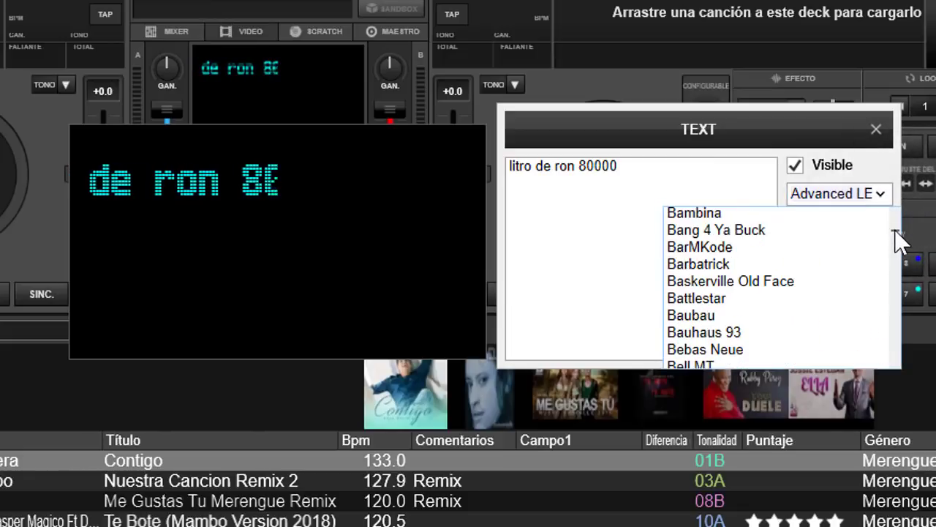
click(765, 331)
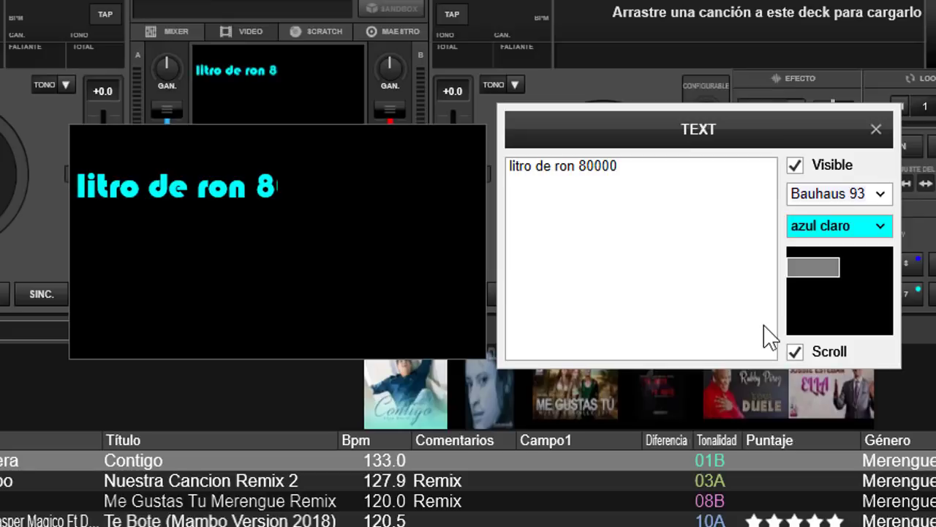
Step: Hide the message and delete all its text, closing the Text effect's settings window
click(633, 169)
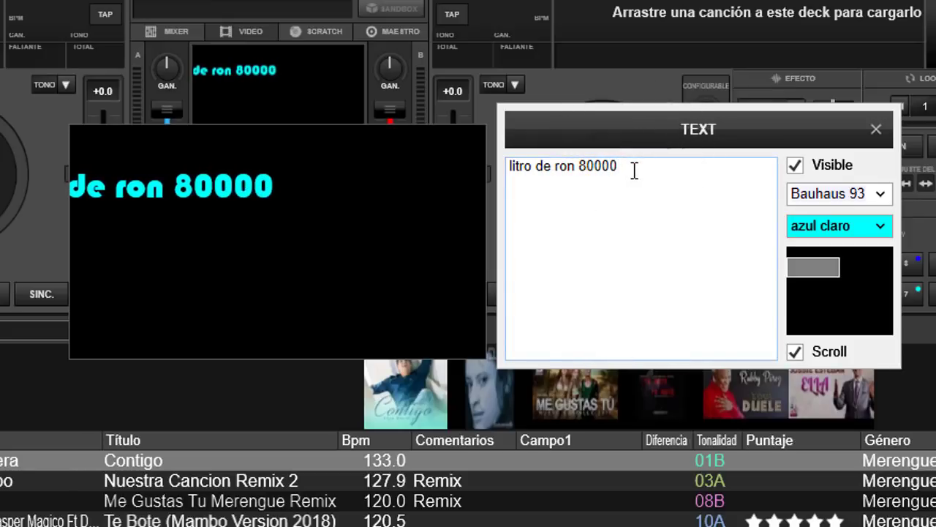
click(796, 166)
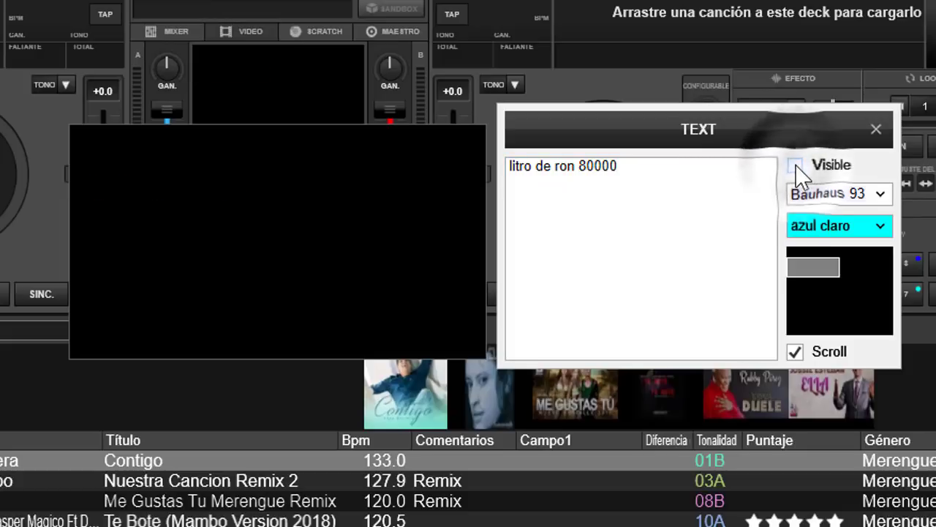
click(637, 166)
key(BackSpace)
key(BackSpace)
key(BackSpace)
key(BackSpace)
key(BackSpace)
key(BackSpace)
key(BackSpace)
key(BackSpace)
key(BackSpace)
key(BackSpace)
key(BackSpace)
key(BackSpace)
key(BackSpace)
key(BackSpace)
key(BackSpace)
key(BackSpace)
key(BackSpace)
key(BackSpace)
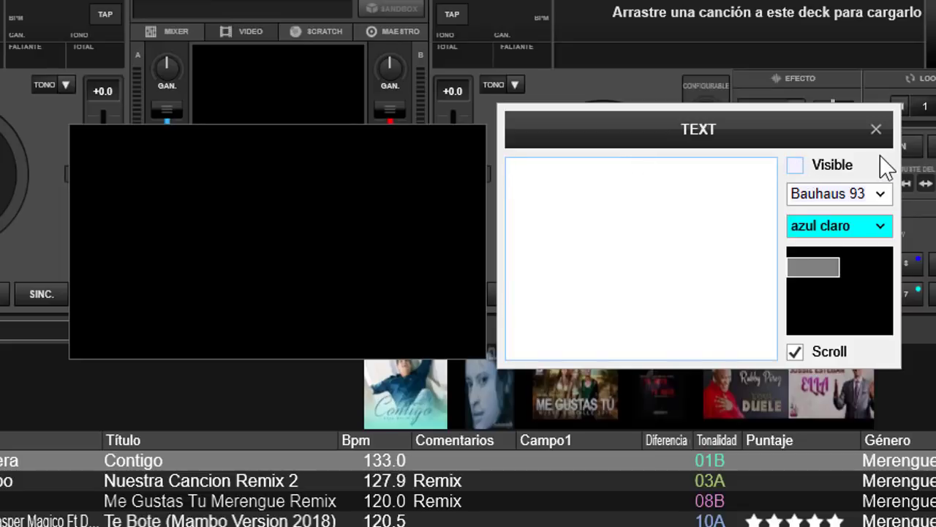
click(879, 127)
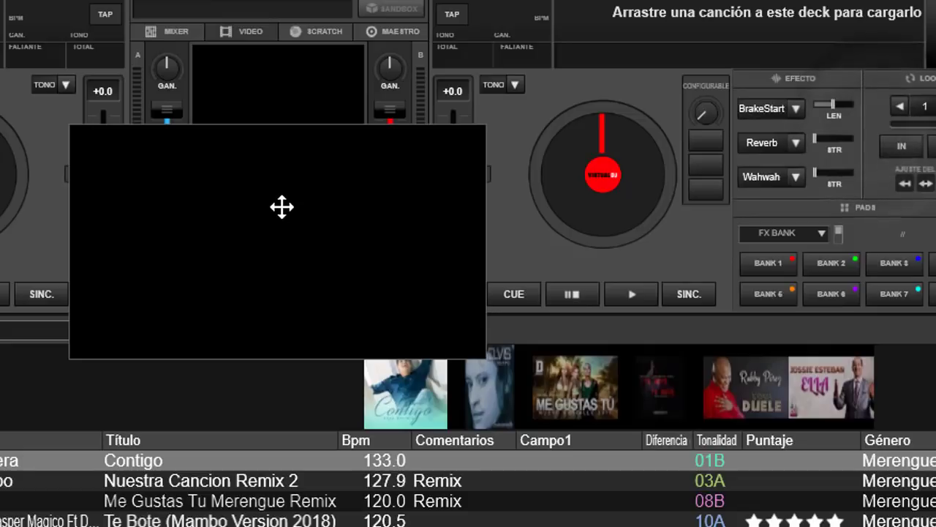